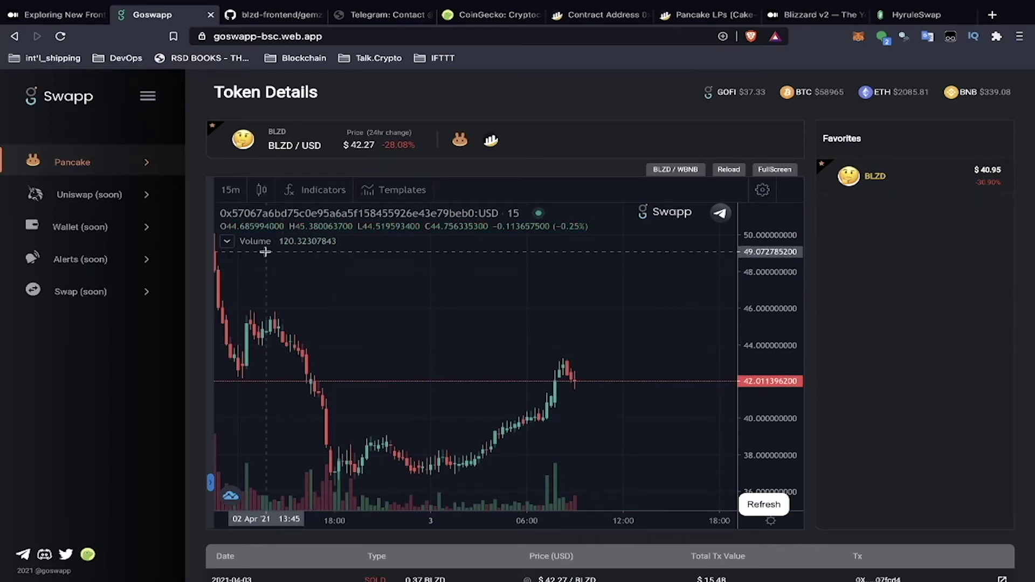
Leave the BLZD/USD page for the Pancake Top Tokens list ranked by volume.
left_click(227, 43)
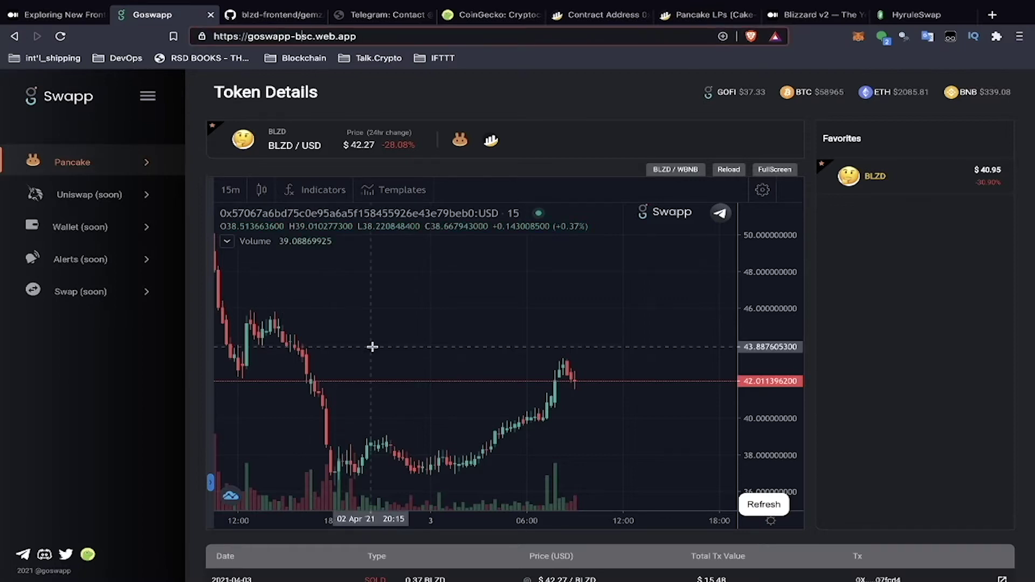
scroll(499, 370, "left", 2)
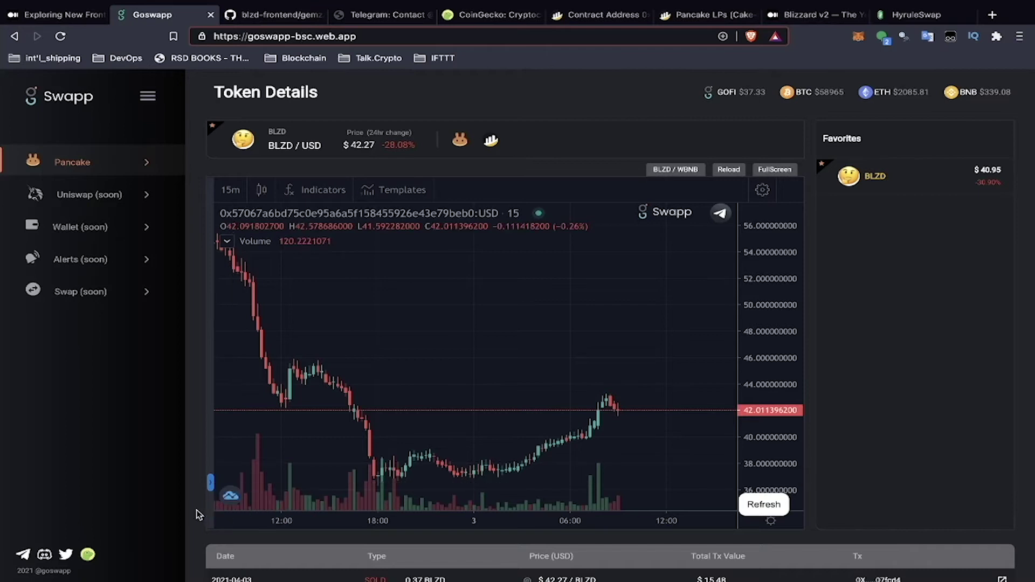
mouse_move(372, 346)
left_click(739, 168)
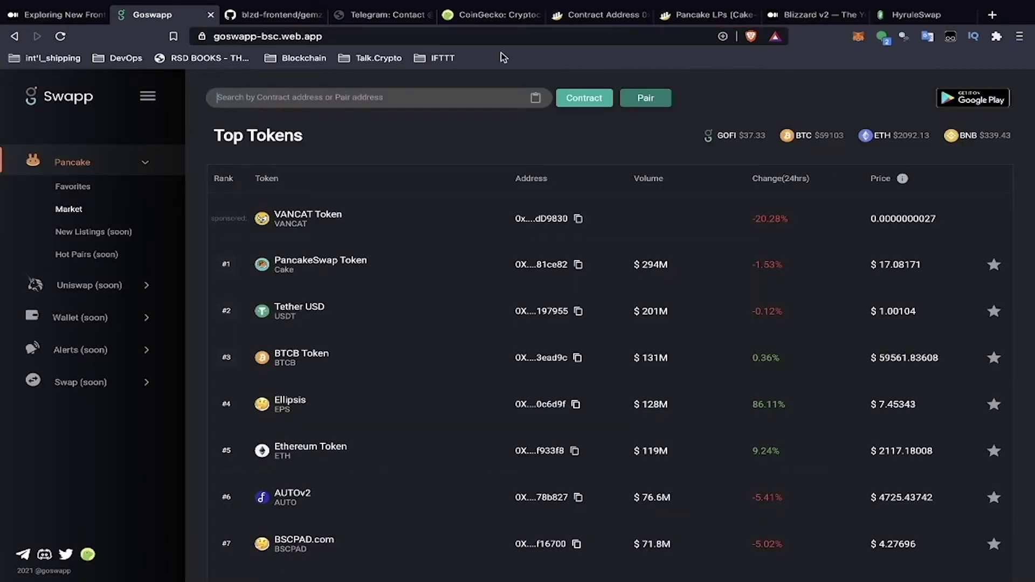
Copy Pancake Bunny's BSC contract address from CoinGecko, then return to Goswapp.
left_click(488, 14)
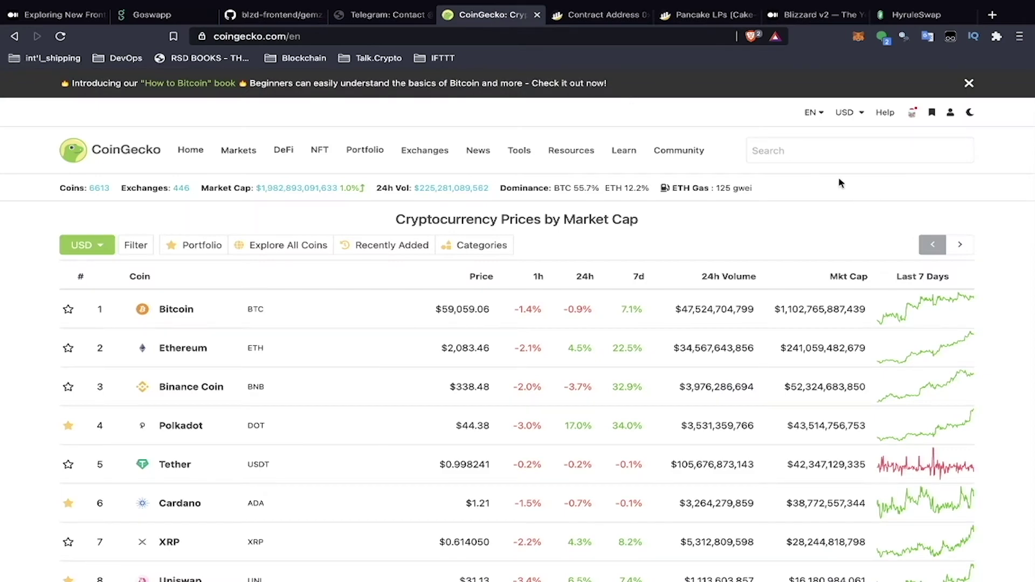
left_click(801, 158)
type("bunnt")
key("BackSpace")
type("y")
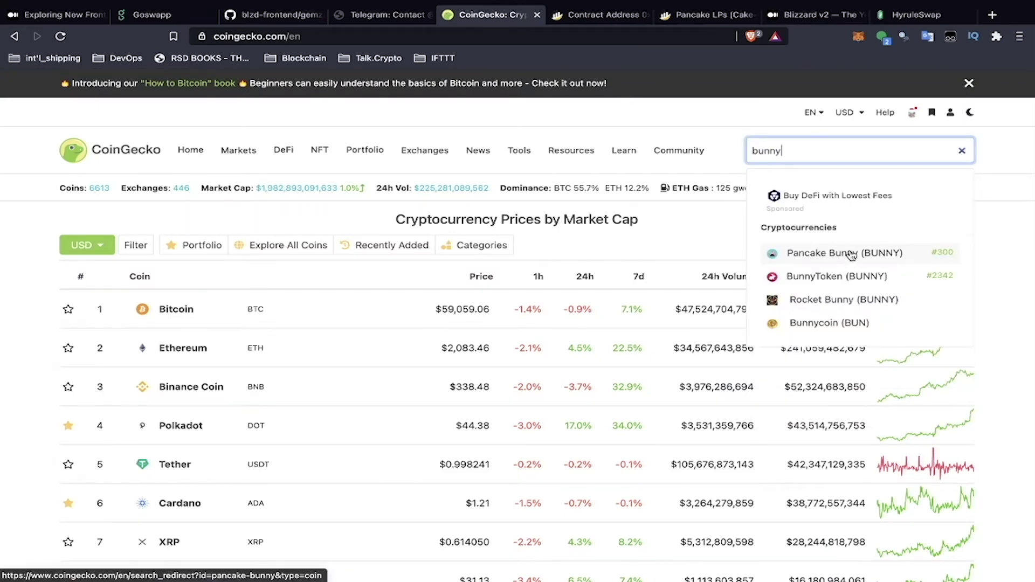
left_click(848, 255)
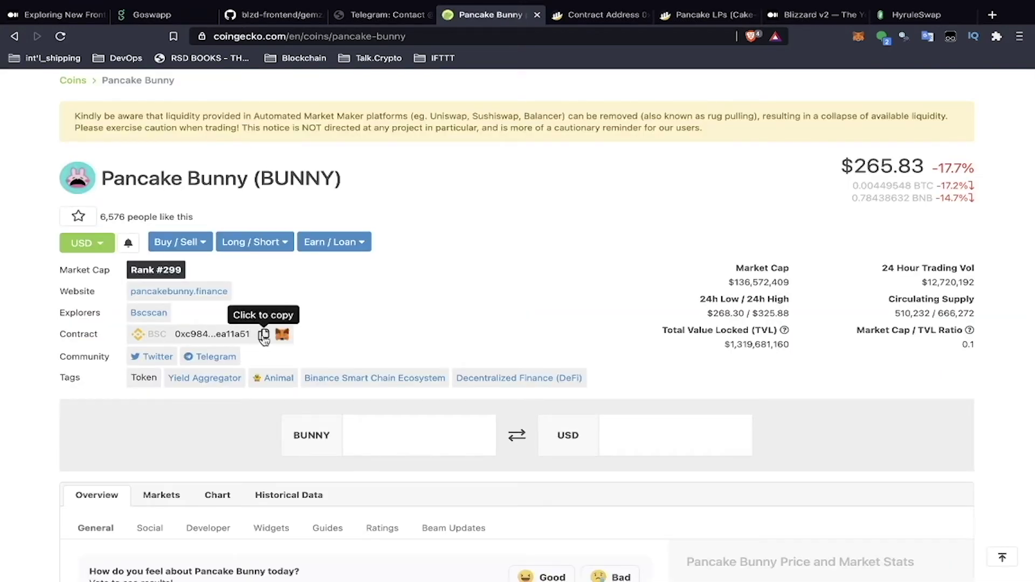
left_click(263, 336)
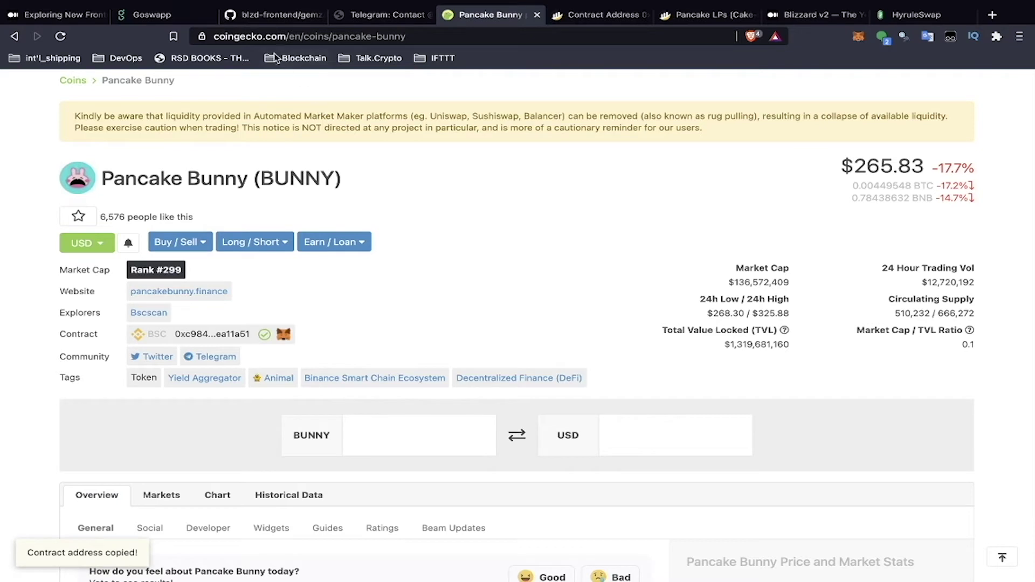
key("ctrl+2")
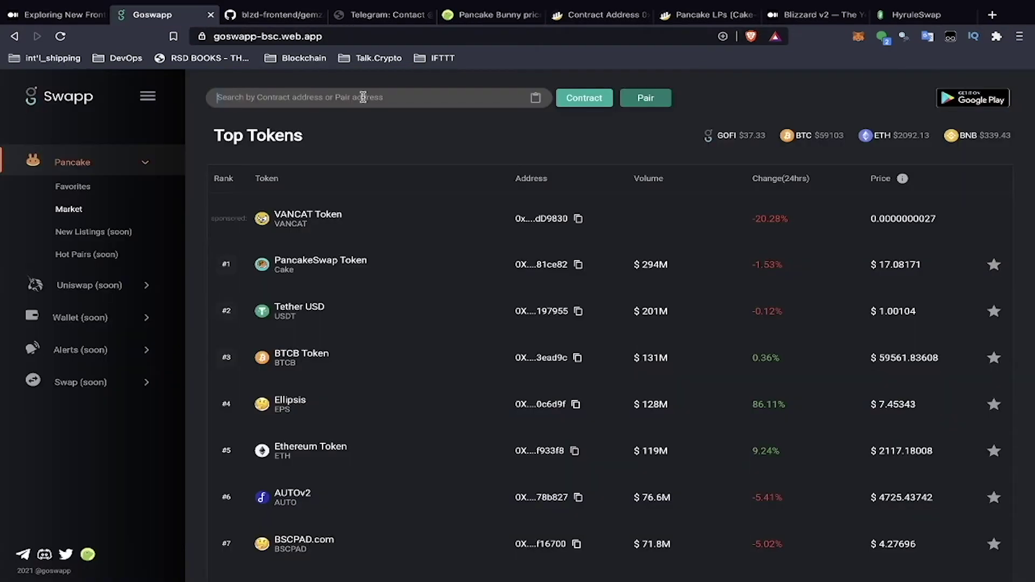
Load BUNNY/USD from the pasted contract address and set its chart to 4-hour candles.
key("ctrl+v")
left_click(597, 104)
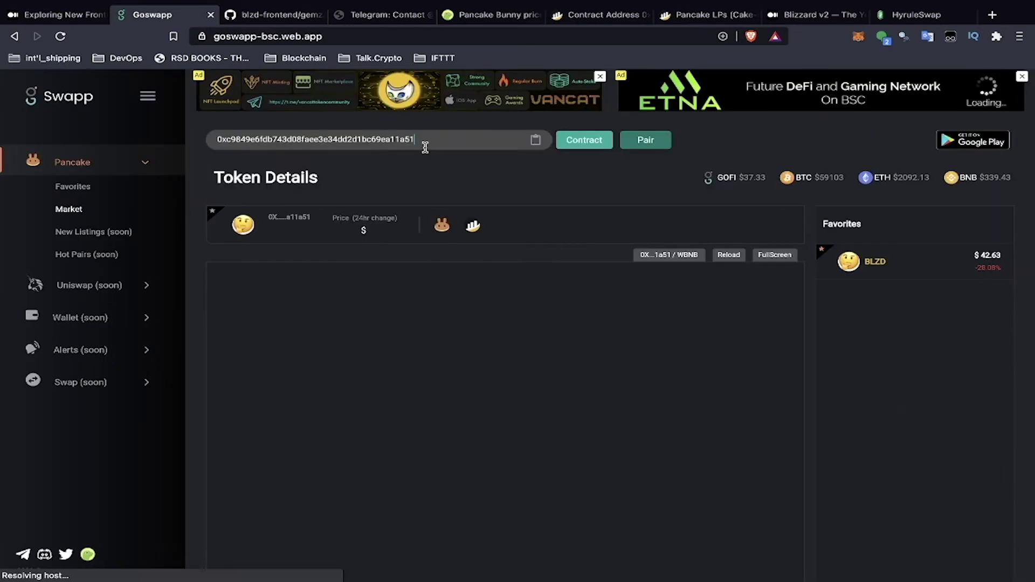
scroll(188, 279, "down", 1)
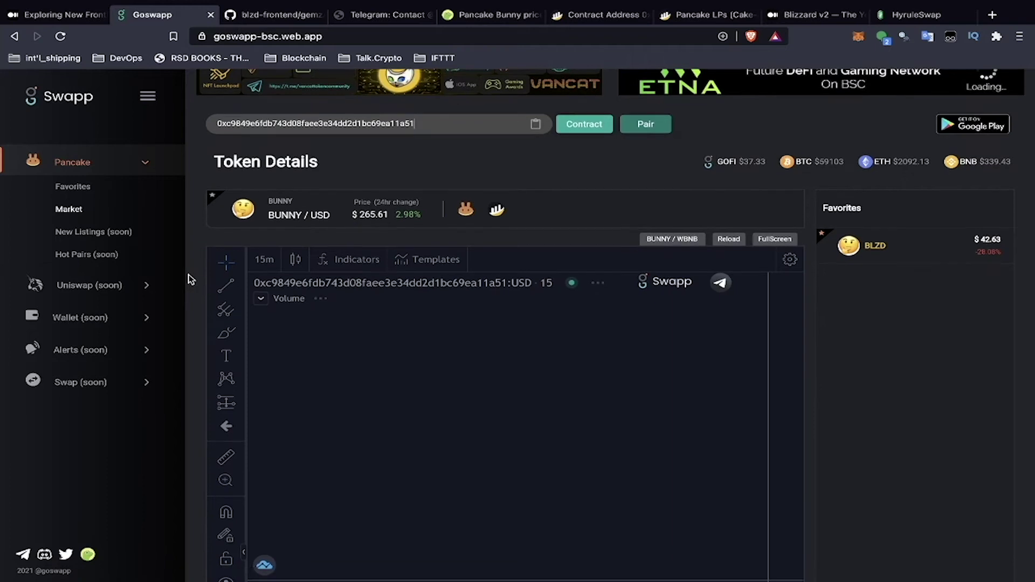
left_click(234, 235)
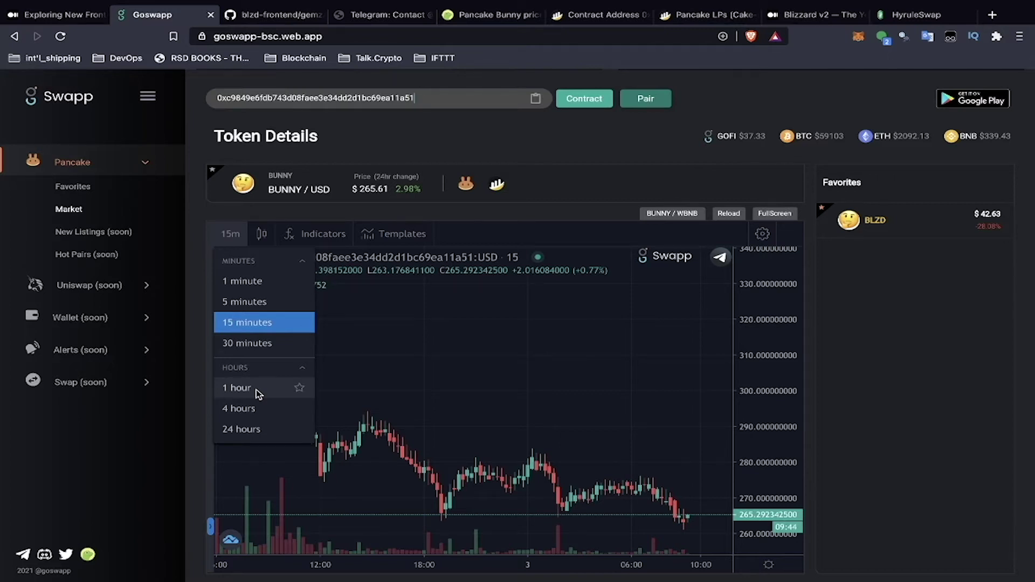
left_click(256, 390)
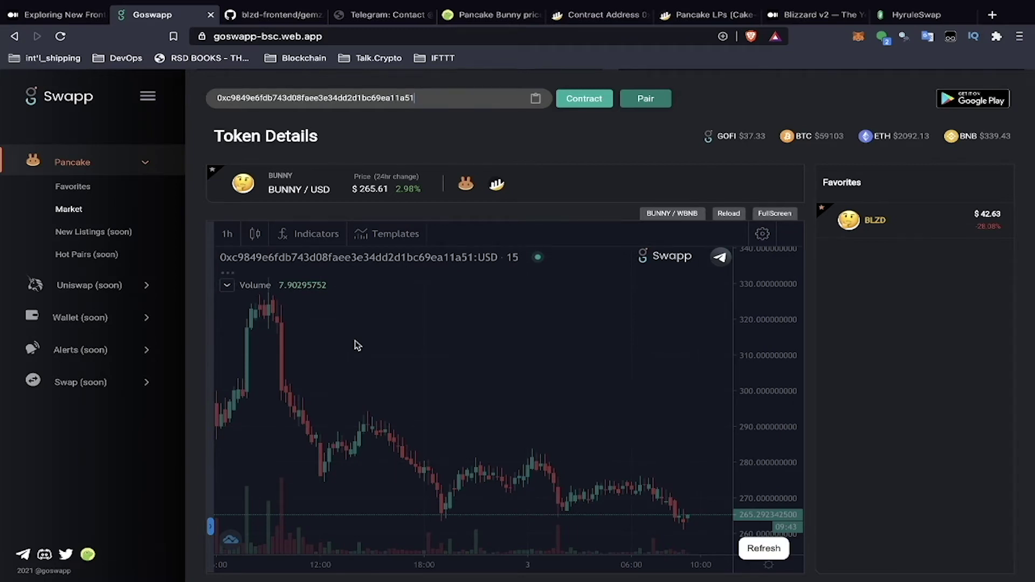
scroll(356, 345, "down", 1)
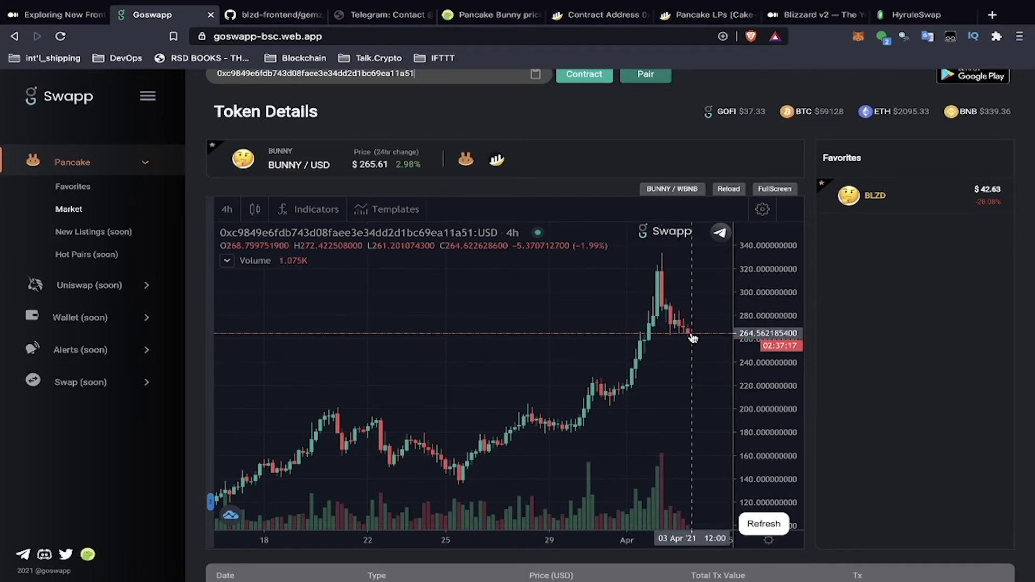
Add the Moving Average Exponential (EMA 9) indicator to the BUNNY/USD chart.
left_click(322, 207)
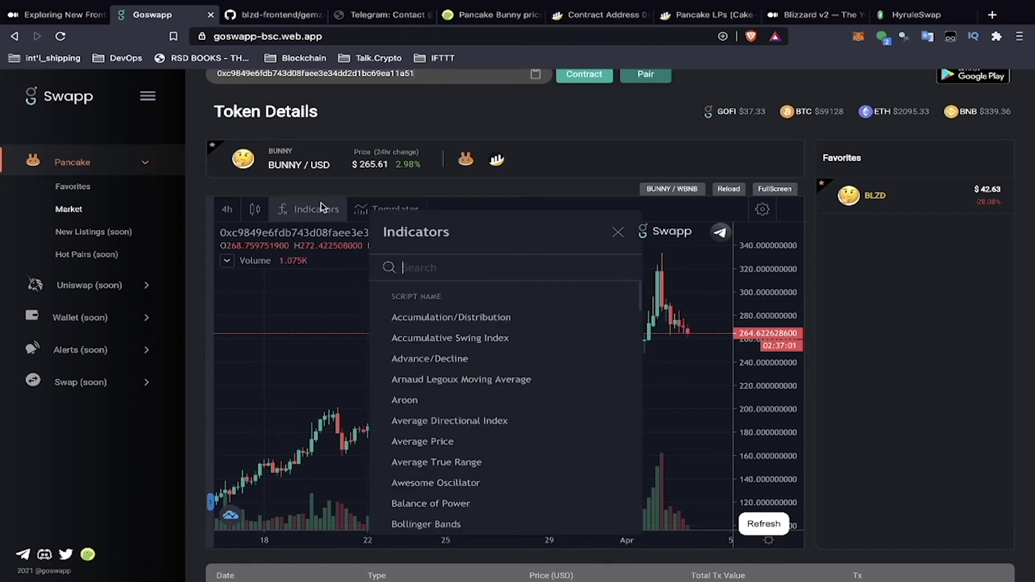
type("expo")
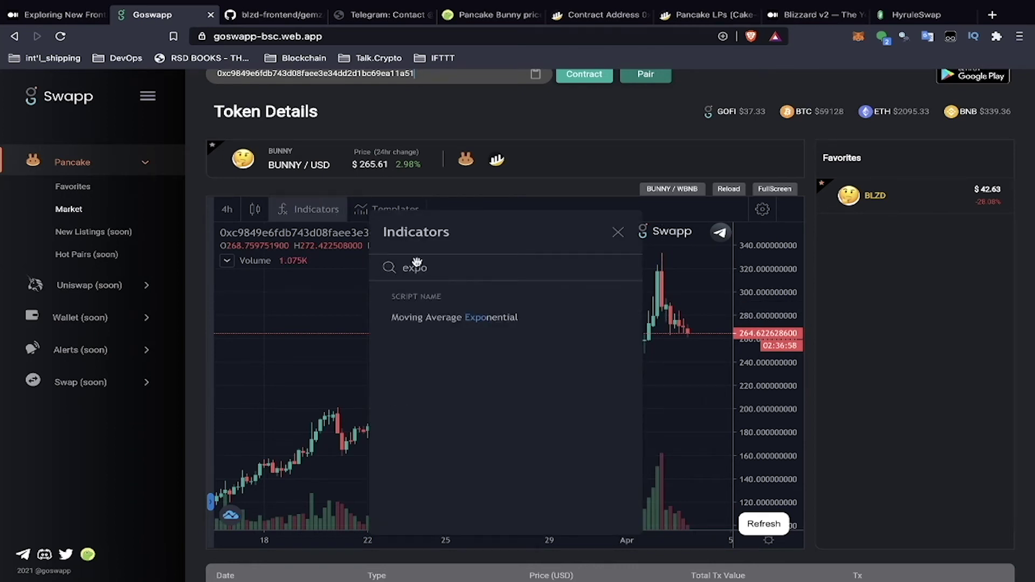
left_click(437, 316)
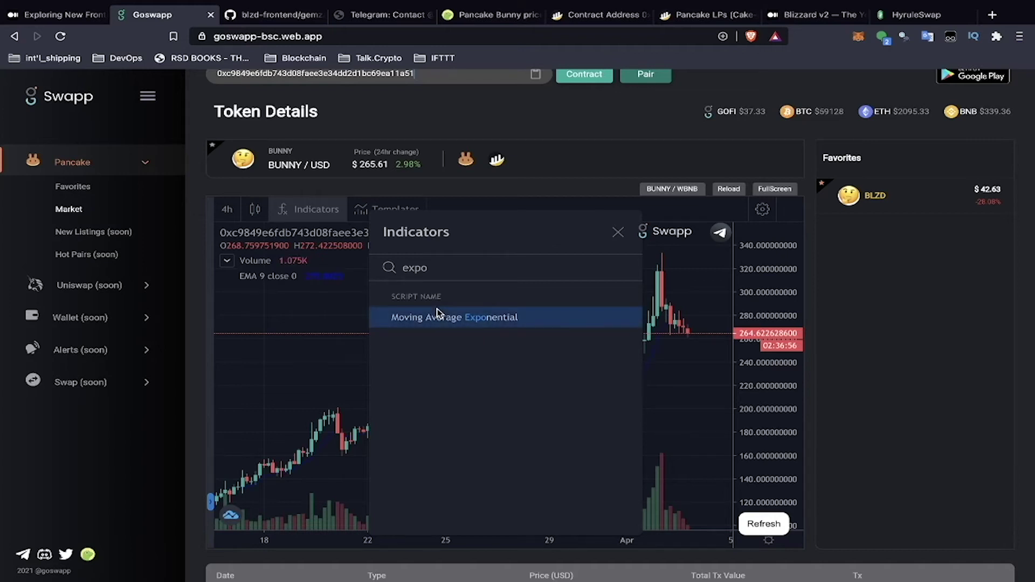
left_click(655, 380)
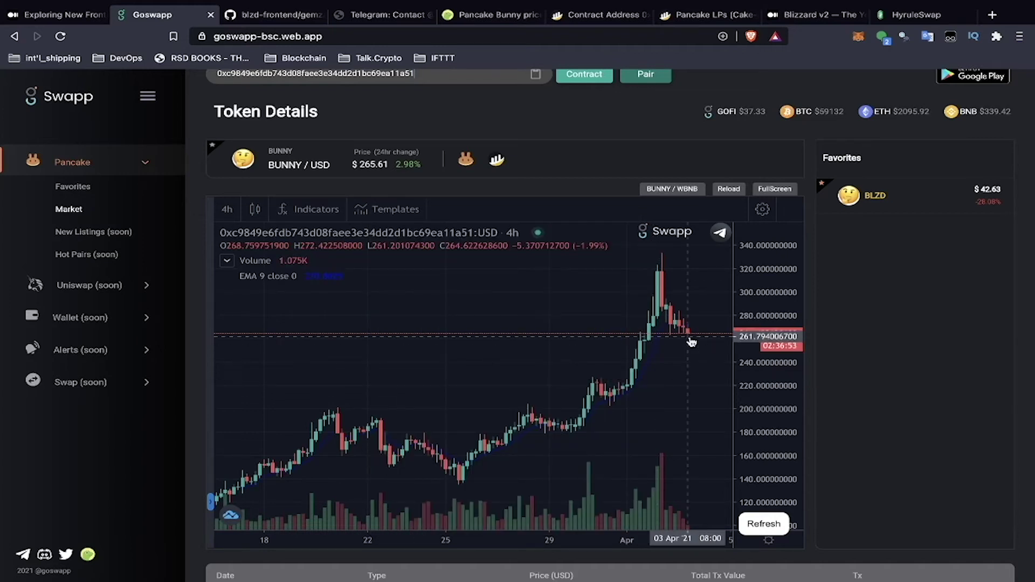